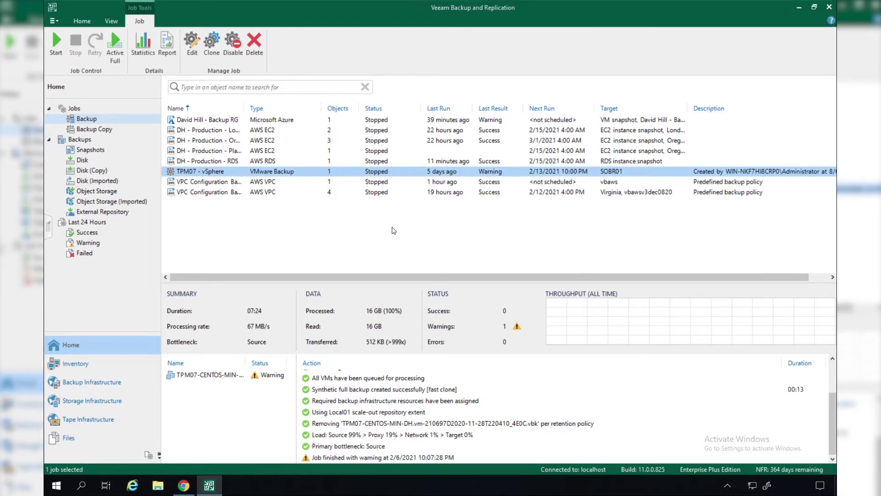
Under Managed Servers, inspect the vbawsv3dec0820 AWS and vba042820 Azure appliances and bring up server actions.
{"action": "left_click", "coordinate": [107, 386]}
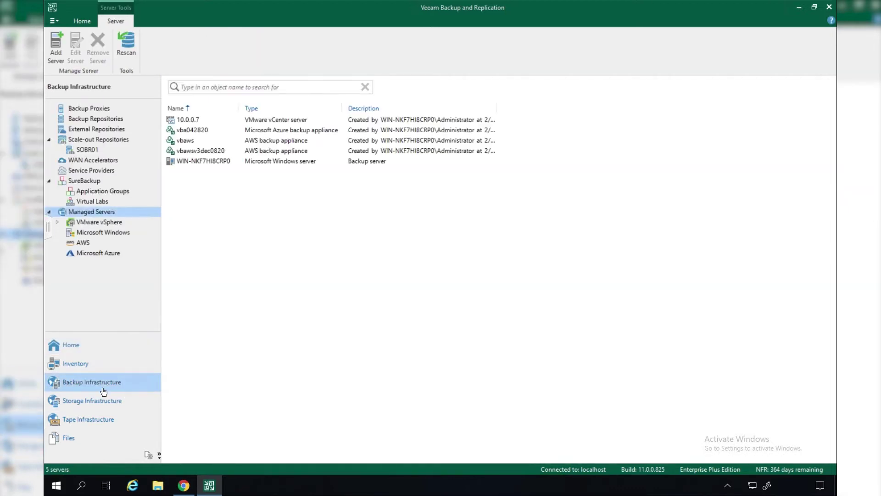
{"action": "left_click", "coordinate": [288, 154]}
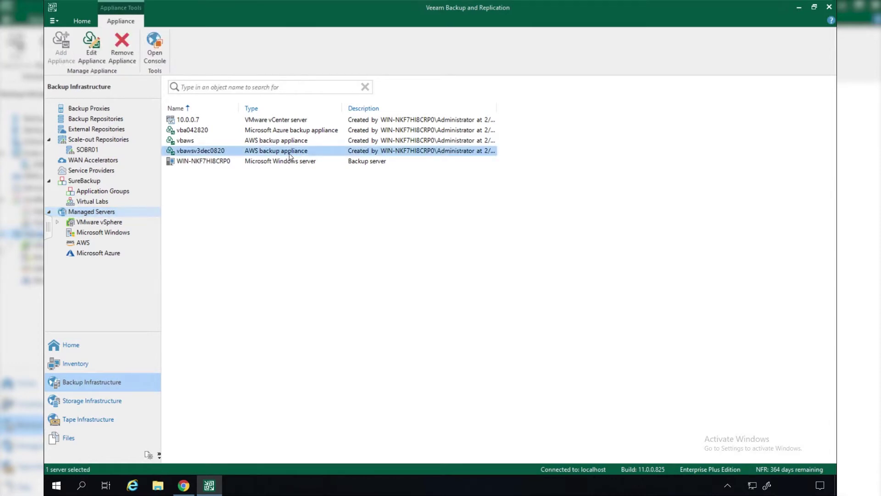
{"action": "left_click", "coordinate": [301, 132]}
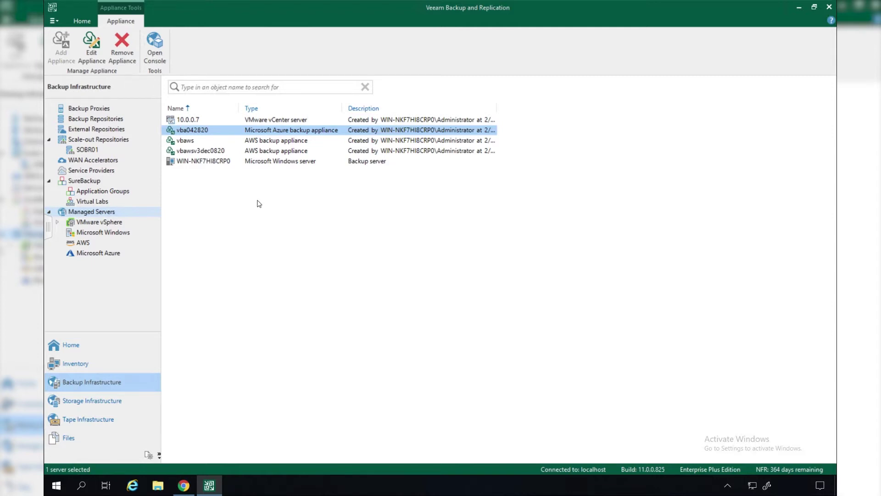
{"action": "right_click", "coordinate": [258, 203]}
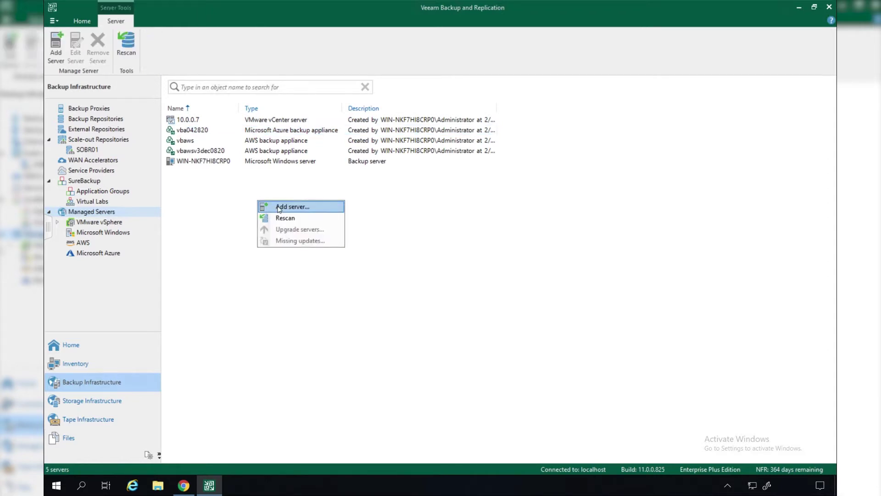
{"action": "left_click", "coordinate": [278, 208]}
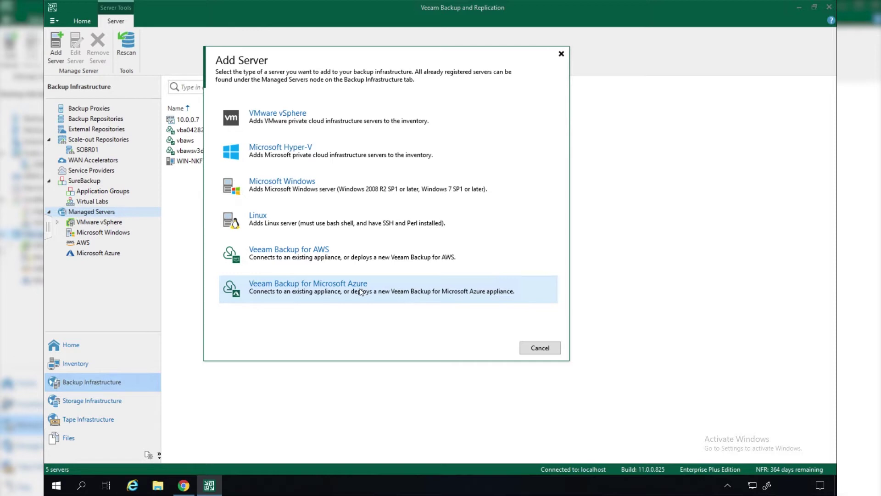
{"action": "left_click", "coordinate": [356, 262]}
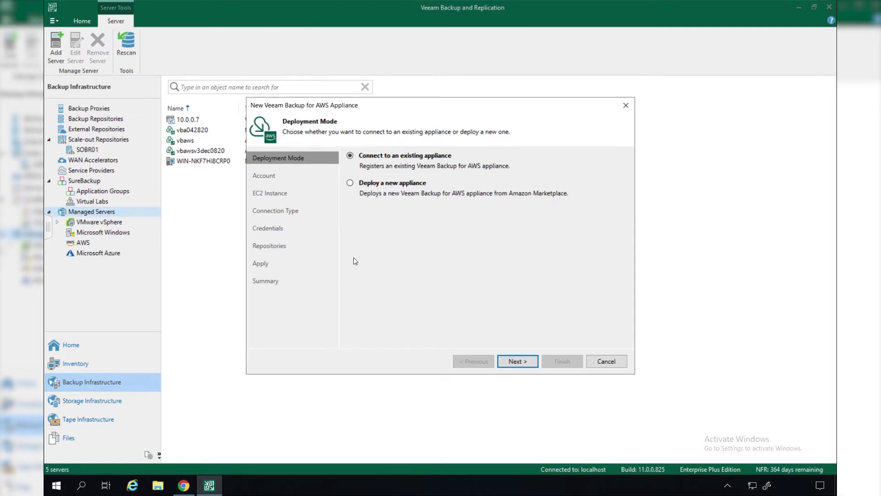
{"action": "left_click", "coordinate": [380, 184]}
{"action": "left_click", "coordinate": [601, 367]}
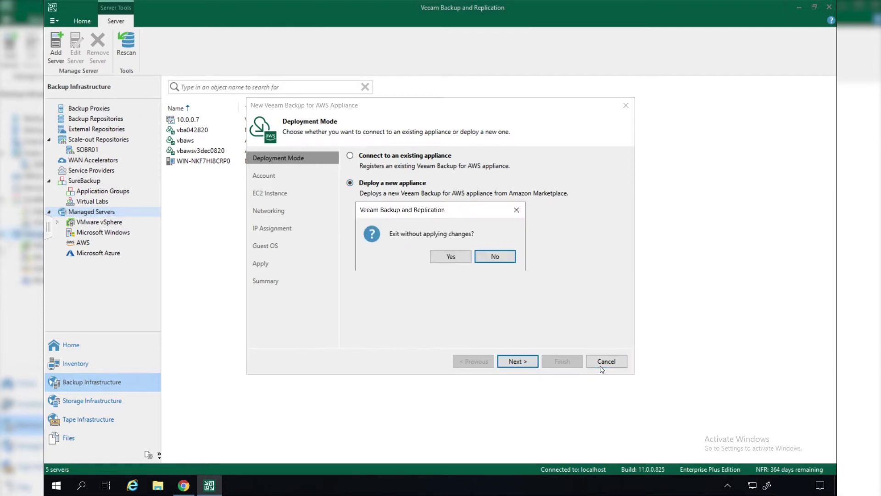
{"action": "left_click", "coordinate": [455, 258]}
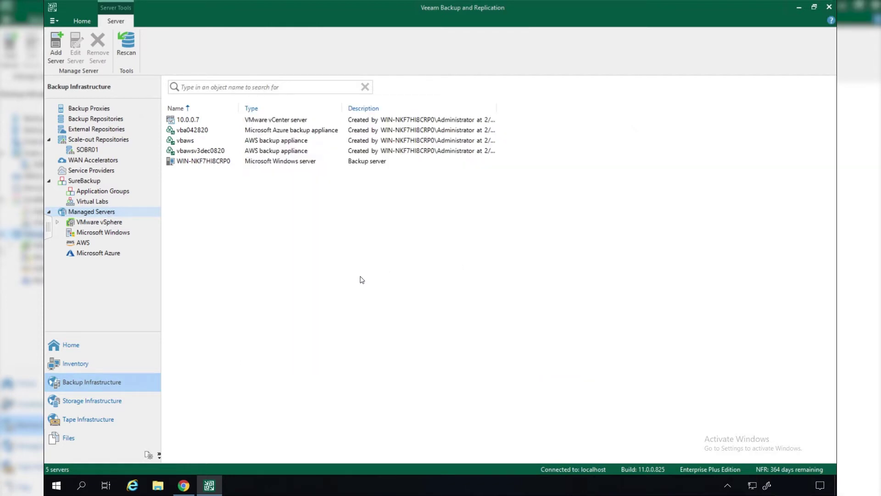
Browse External Repository backups, inspecting London Platinum, the Azure backup and Oregon Platinum.
{"action": "left_click", "coordinate": [71, 350]}
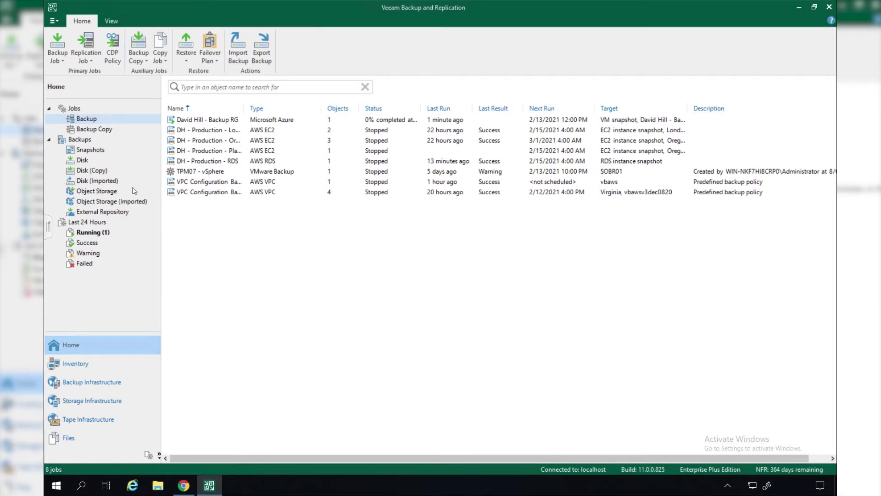
{"action": "left_click", "coordinate": [118, 212]}
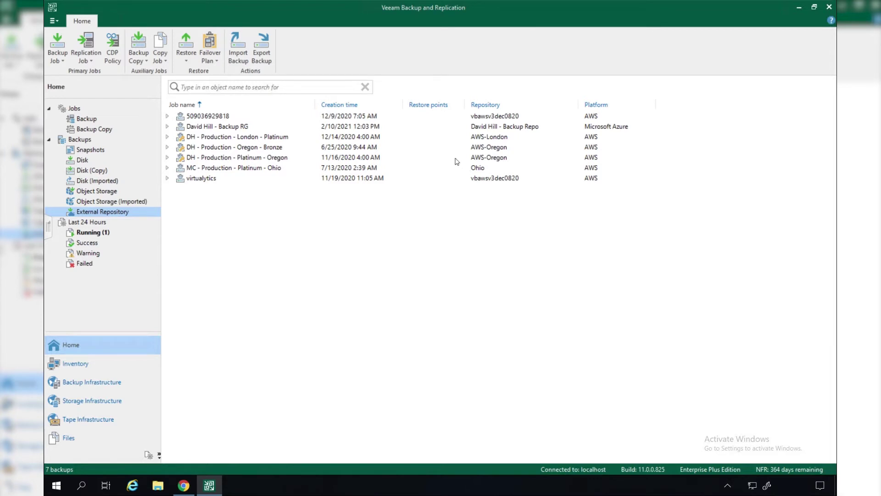
{"action": "left_click", "coordinate": [249, 138]}
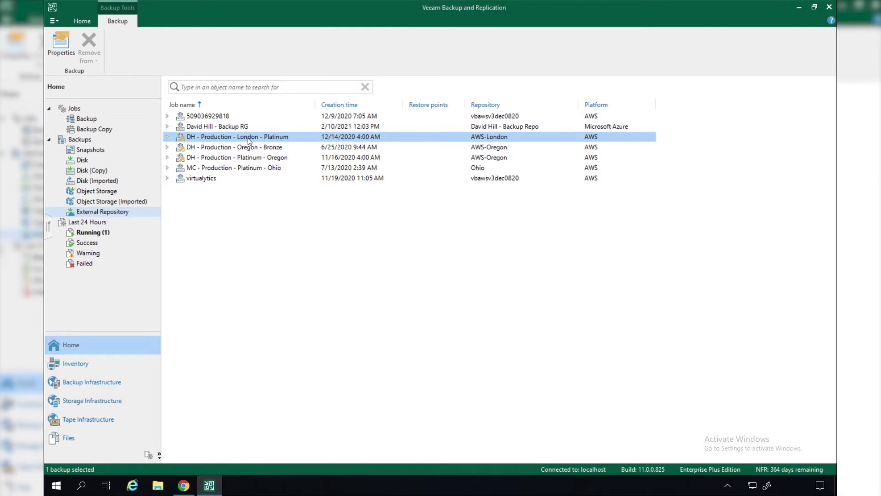
{"action": "left_click", "coordinate": [254, 127]}
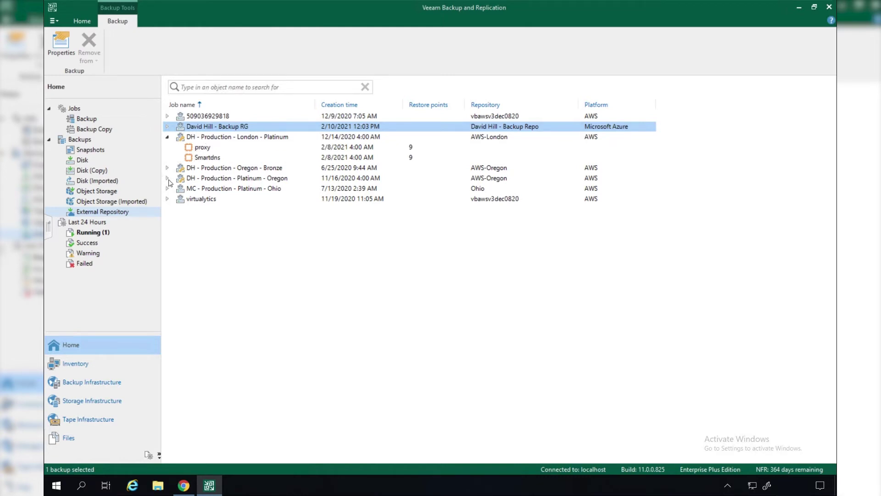
{"action": "left_click", "coordinate": [168, 179]}
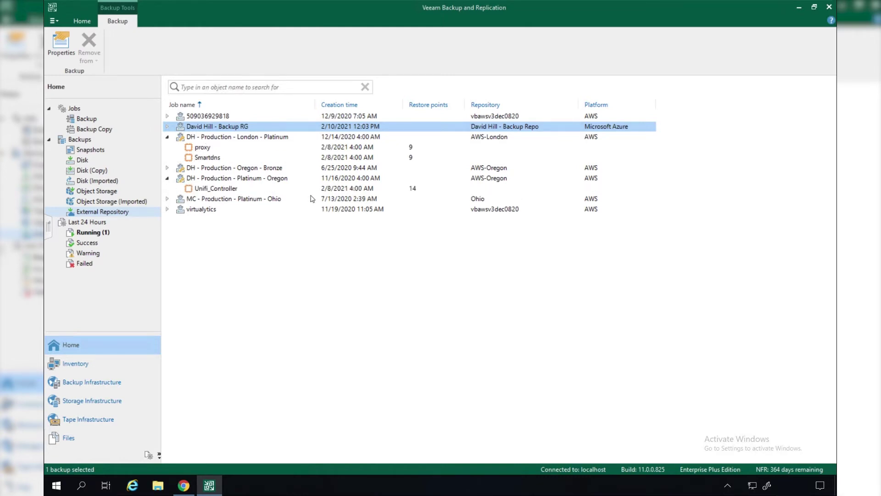
Review the vba042820 and Azure snapshot backups, then return to the backup jobs list.
{"action": "left_click", "coordinate": [91, 150]}
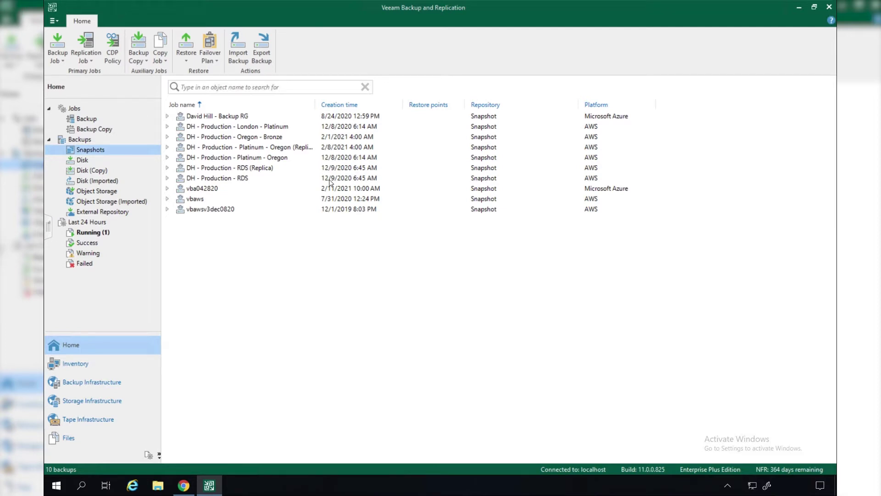
{"action": "left_click", "coordinate": [588, 188]}
{"action": "left_click", "coordinate": [593, 118]}
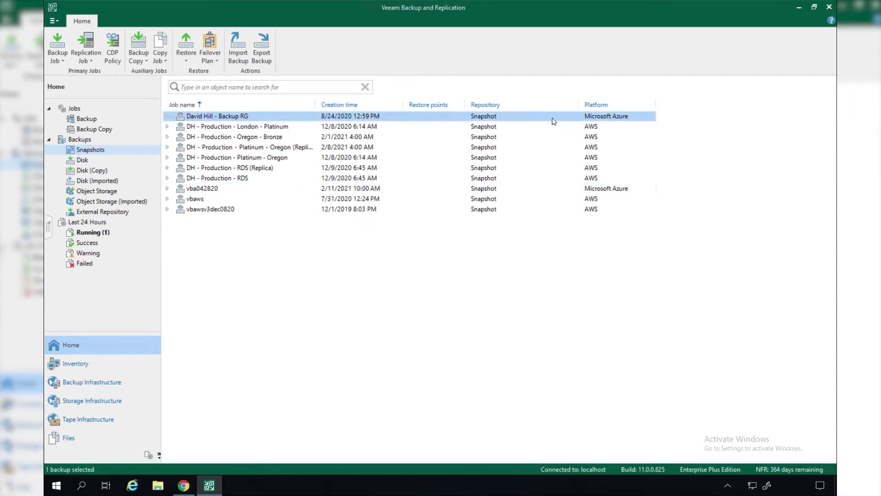
{"action": "left_click", "coordinate": [85, 119]}
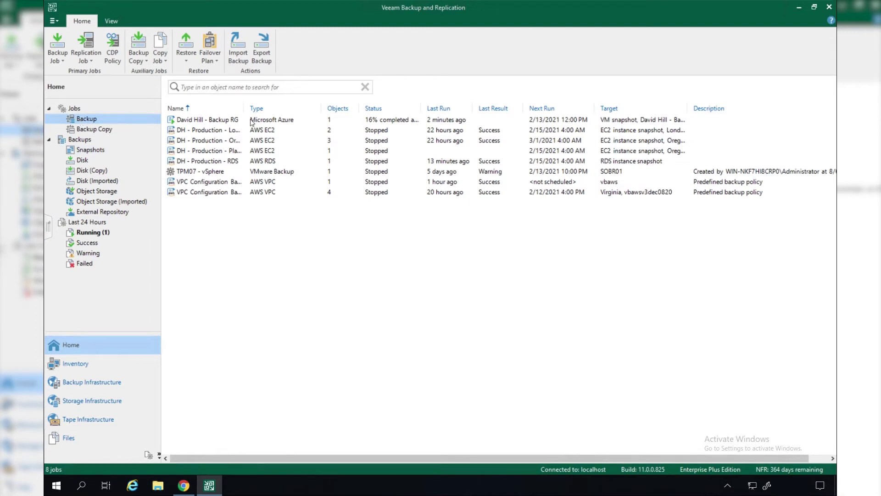
Select the DH - Production - London EC2 job and start it.
{"action": "left_click", "coordinate": [198, 132]}
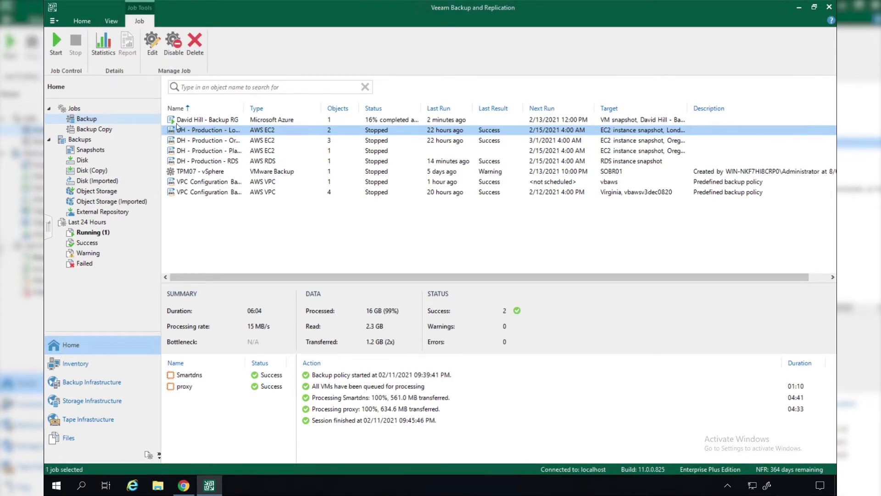
{"action": "left_click", "coordinate": [56, 46]}
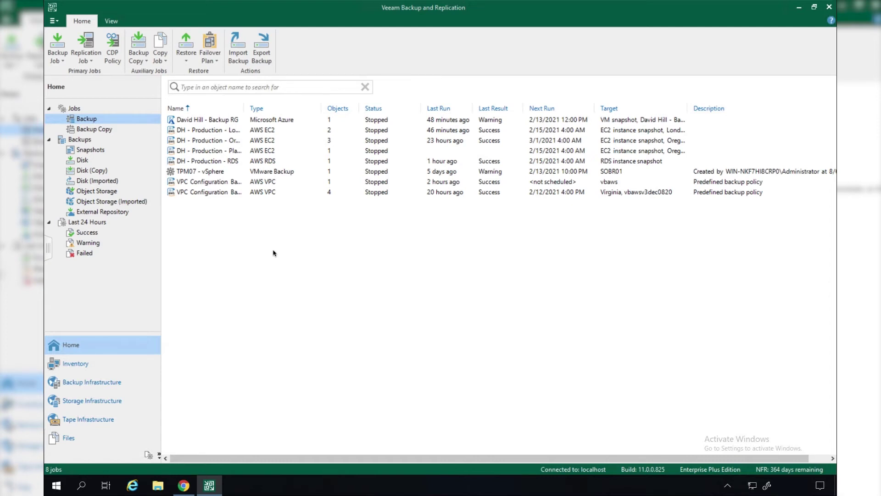
Under External Repository, expand London Platinum and bring up the proxy backup's restore options.
{"action": "left_click", "coordinate": [93, 150]}
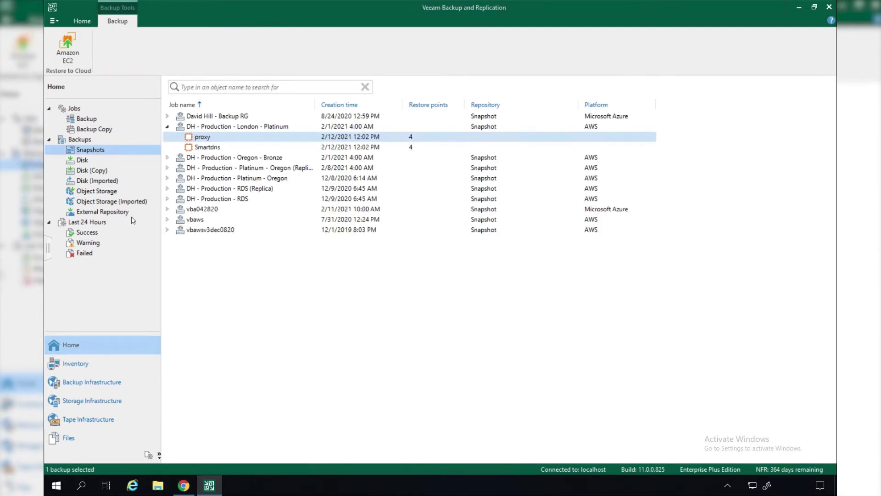
{"action": "left_click", "coordinate": [110, 216]}
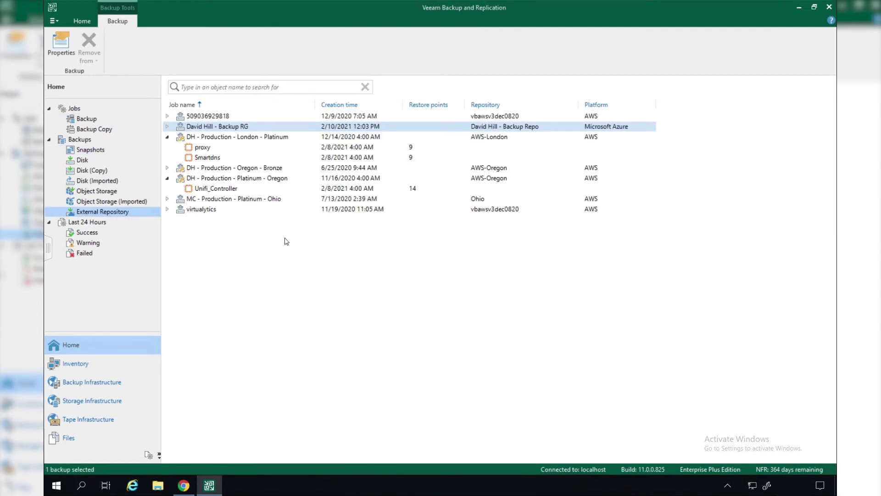
{"action": "left_click", "coordinate": [104, 155]}
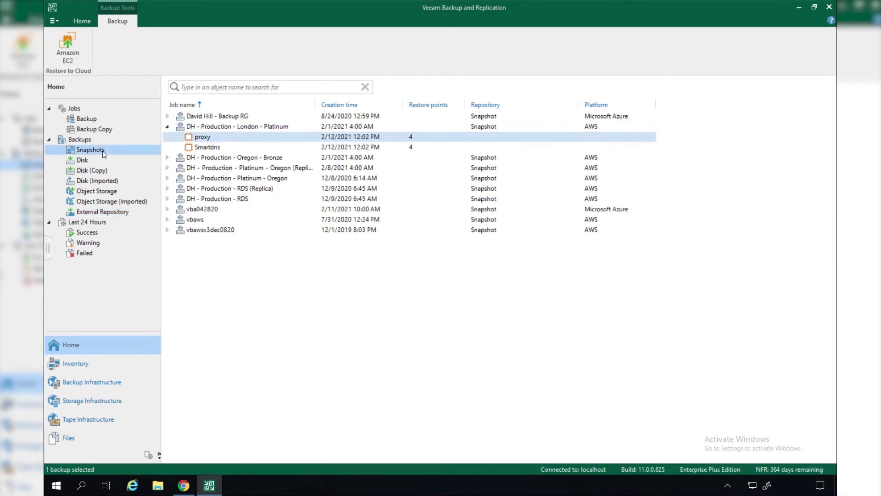
{"action": "right_click", "coordinate": [224, 139]}
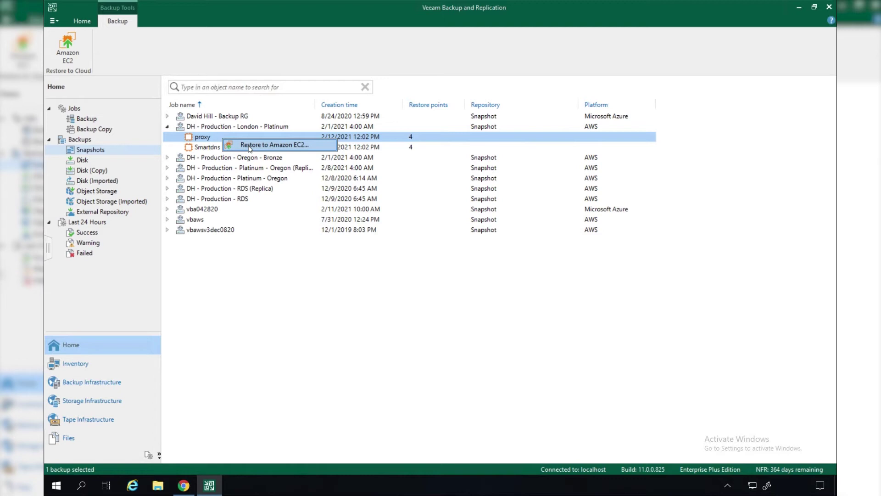
{"action": "left_click", "coordinate": [118, 213]}
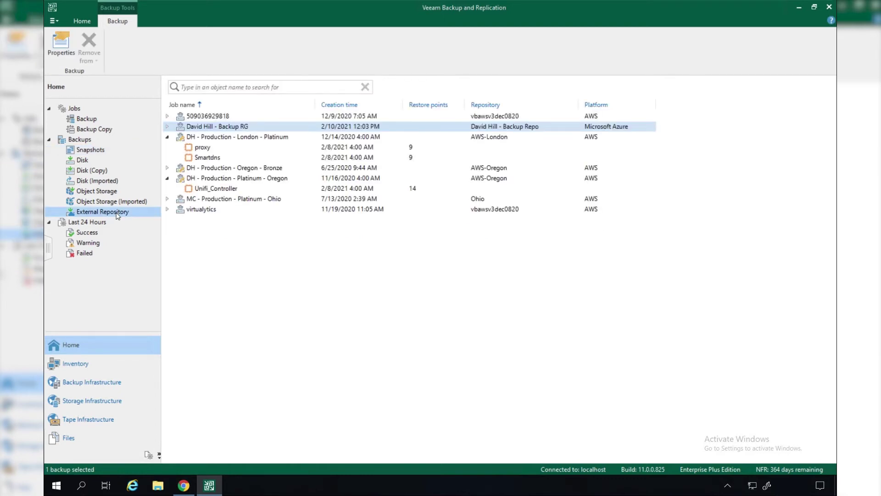
{"action": "left_click", "coordinate": [206, 152]}
{"action": "right_click", "coordinate": [206, 152]}
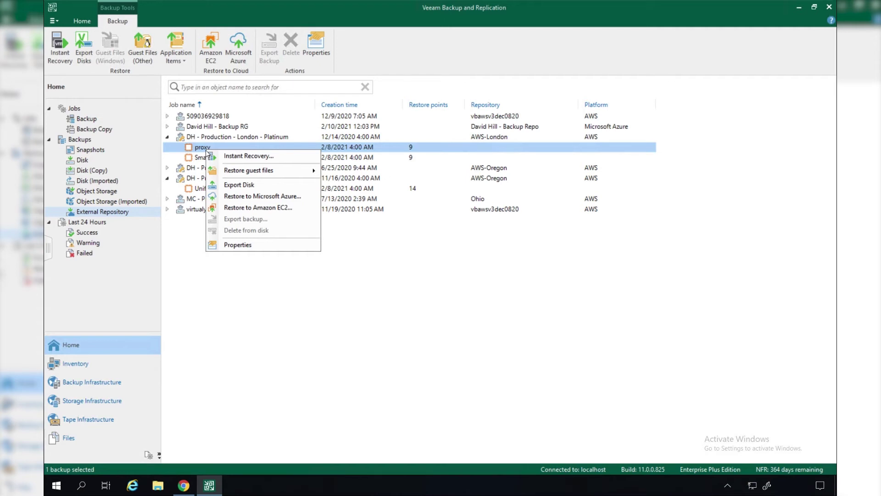
Restore proxy to Amazon EC2 in 'Restore to a new location, or with different settings' mode.
{"action": "left_click", "coordinate": [242, 207]}
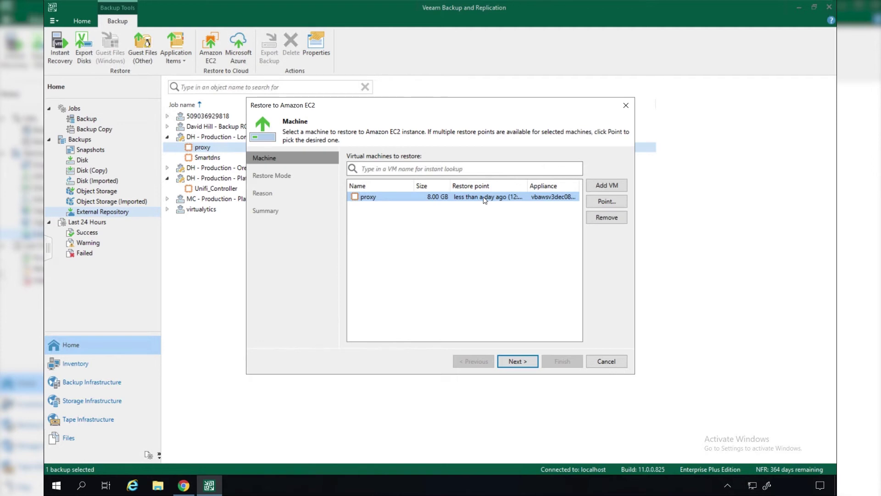
{"action": "left_click", "coordinate": [513, 361]}
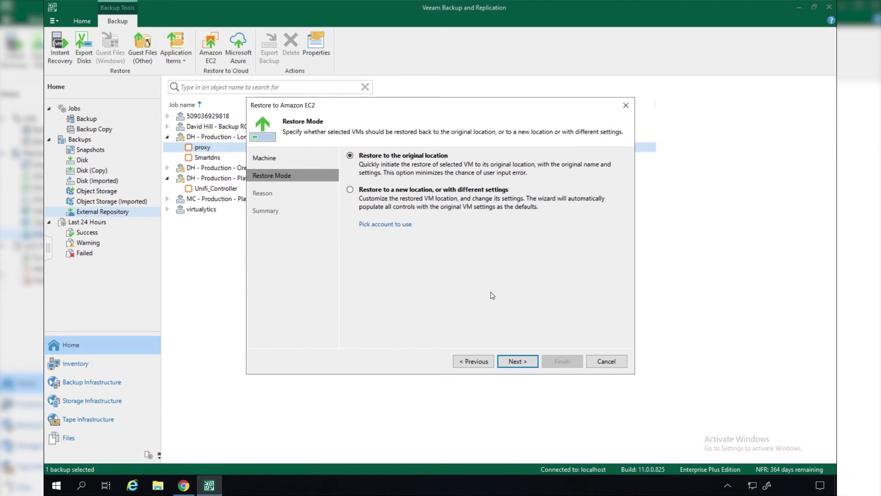
{"action": "left_click", "coordinate": [443, 192]}
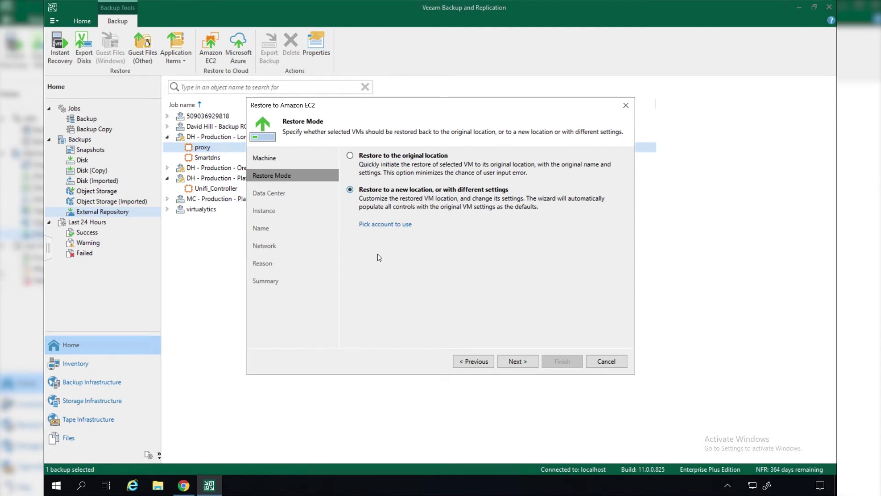
{"action": "left_click", "coordinate": [518, 362]}
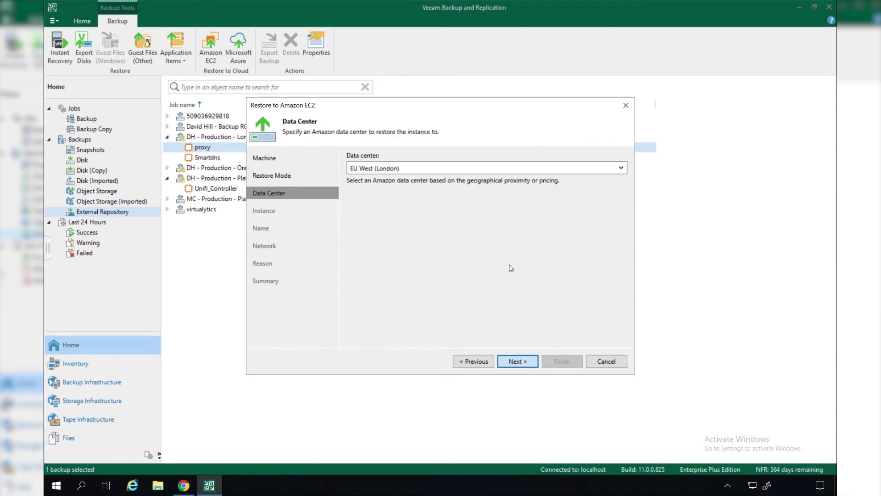
Keep EU West (London) as the data center and t2.micro as proxy's instance type.
{"action": "left_click", "coordinate": [405, 167]}
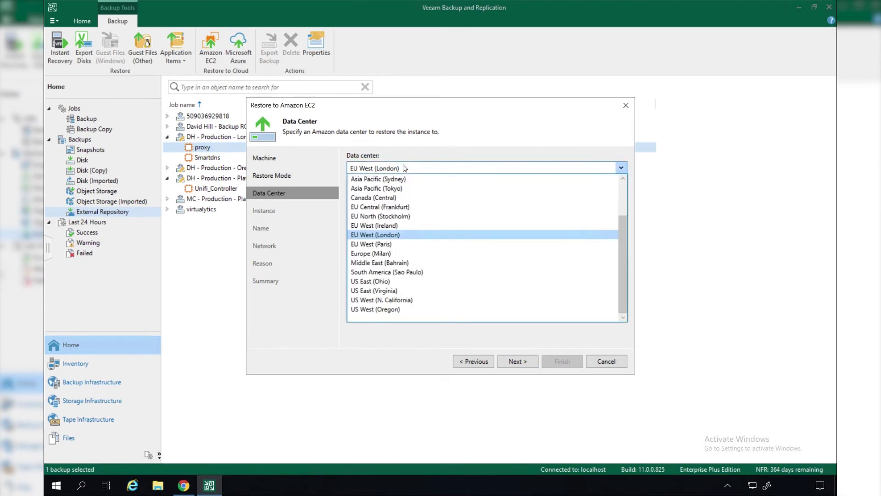
{"action": "left_click", "coordinate": [402, 236]}
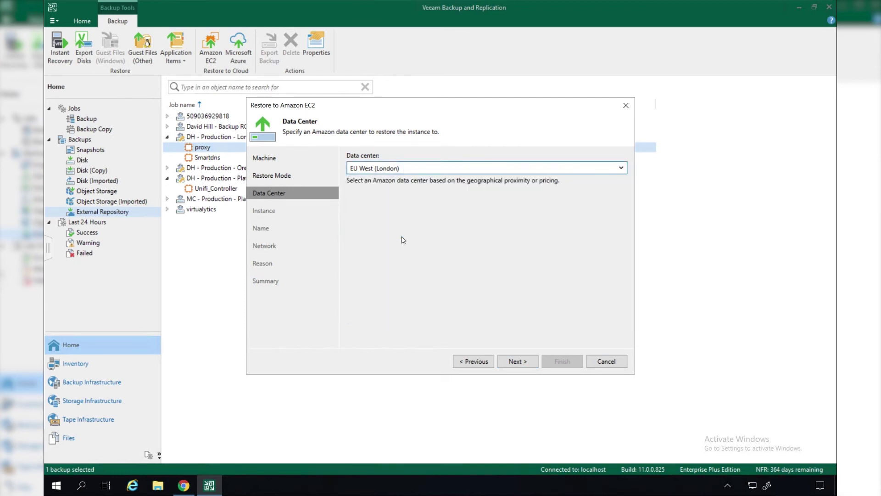
{"action": "left_click", "coordinate": [519, 363]}
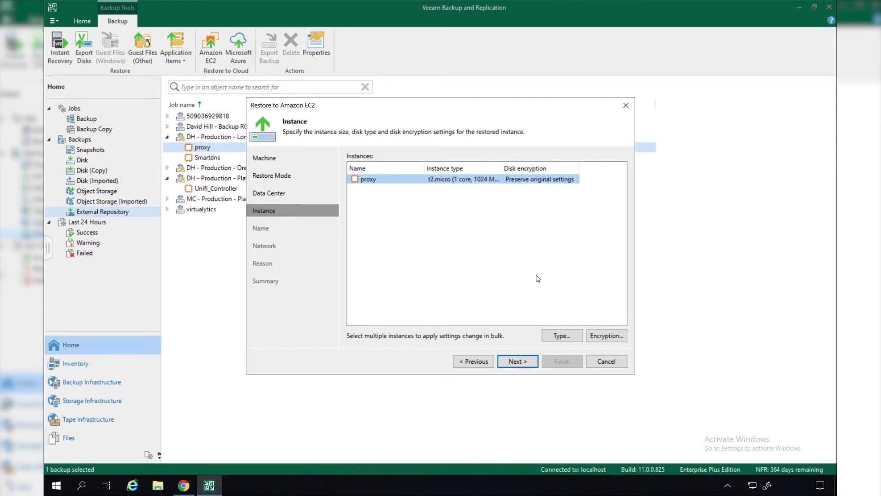
{"action": "left_click", "coordinate": [569, 337]}
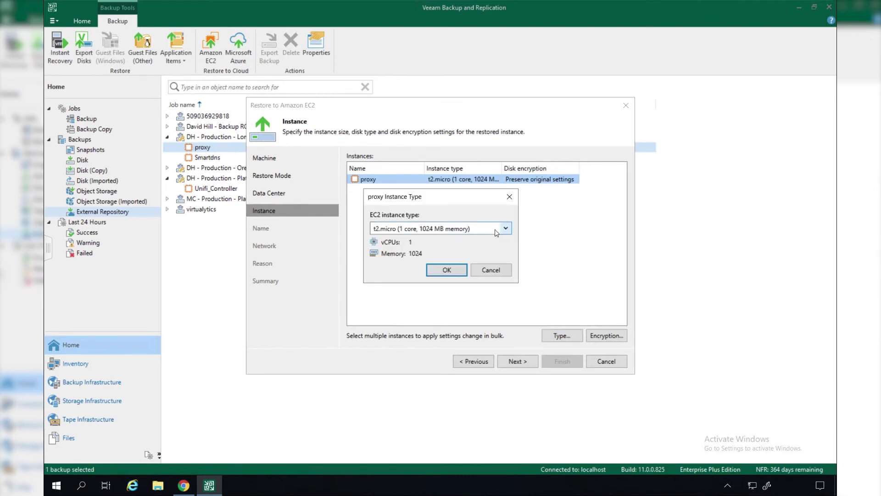
{"action": "left_click", "coordinate": [504, 230]}
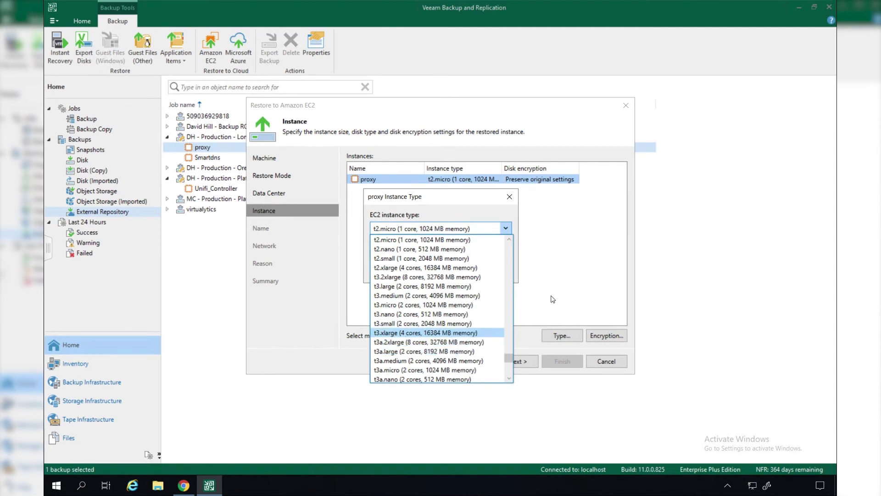
{"action": "left_click", "coordinate": [508, 213]}
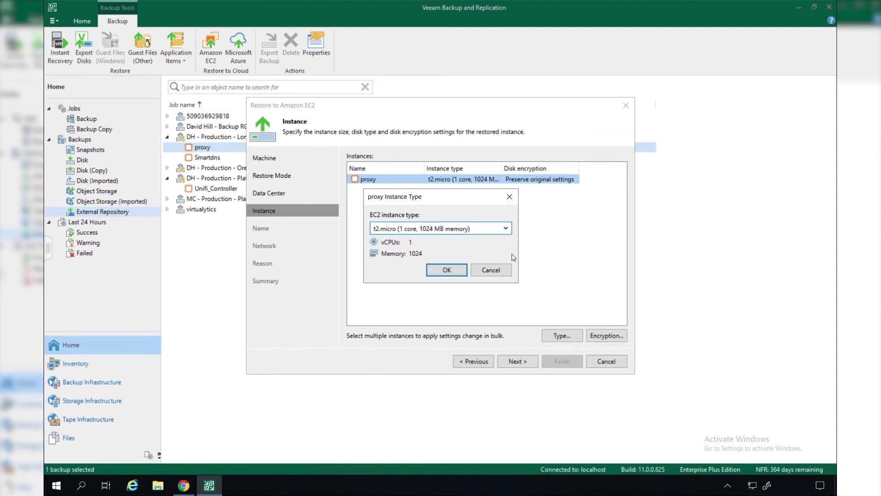
{"action": "left_click", "coordinate": [490, 270]}
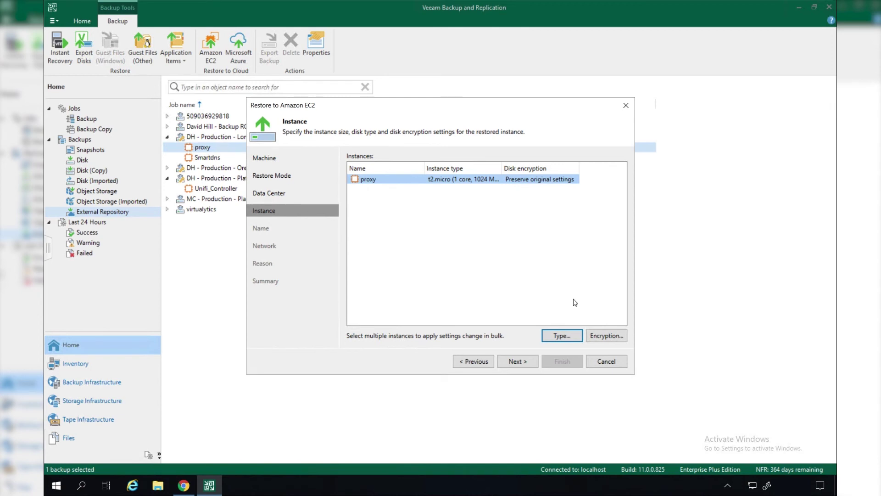
Rename the restored instance to proxy_r.
{"action": "left_click", "coordinate": [517, 361]}
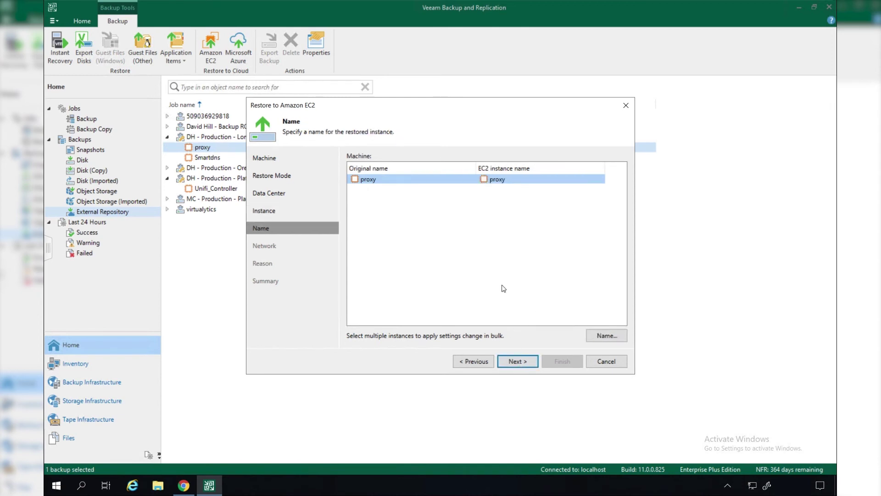
{"action": "left_click", "coordinate": [607, 335]}
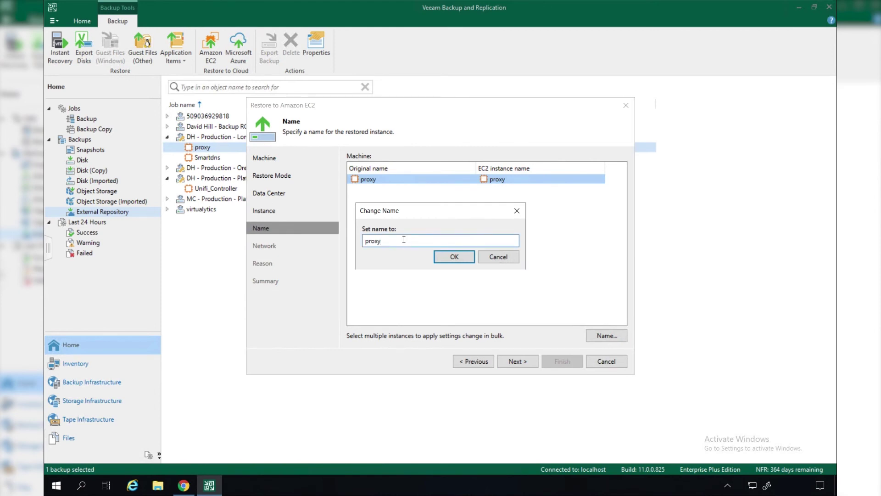
{"action": "type", "text": "_r"}
{"action": "left_click", "coordinate": [440, 258]}
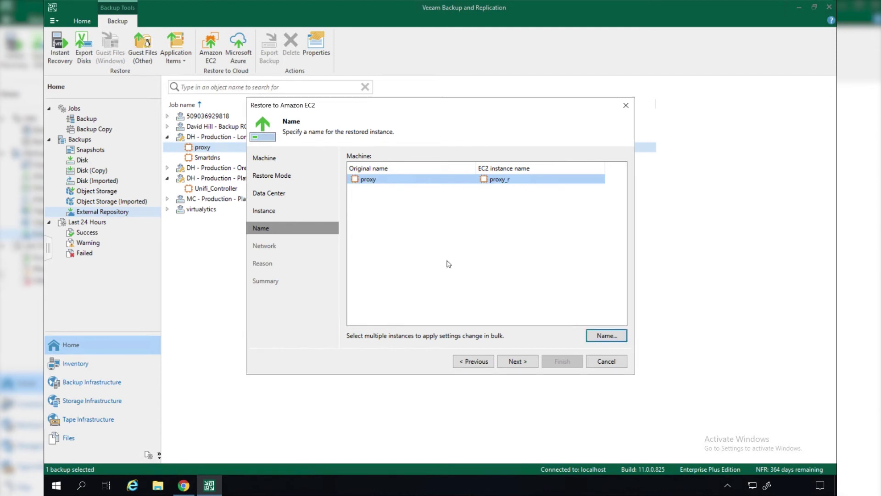
Assign proxy the default VPC vpc-eb2cfd83 and the default security group.
{"action": "left_click", "coordinate": [526, 363]}
{"action": "left_click", "coordinate": [602, 336]}
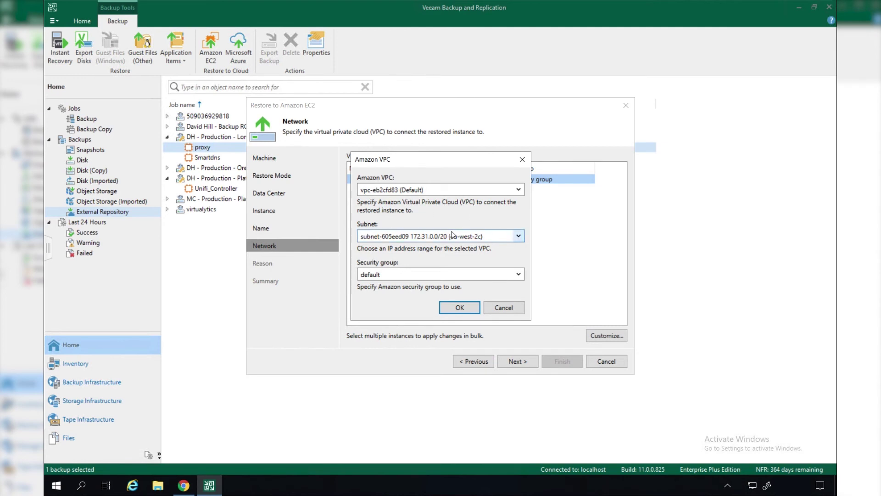
{"action": "left_click", "coordinate": [437, 190]}
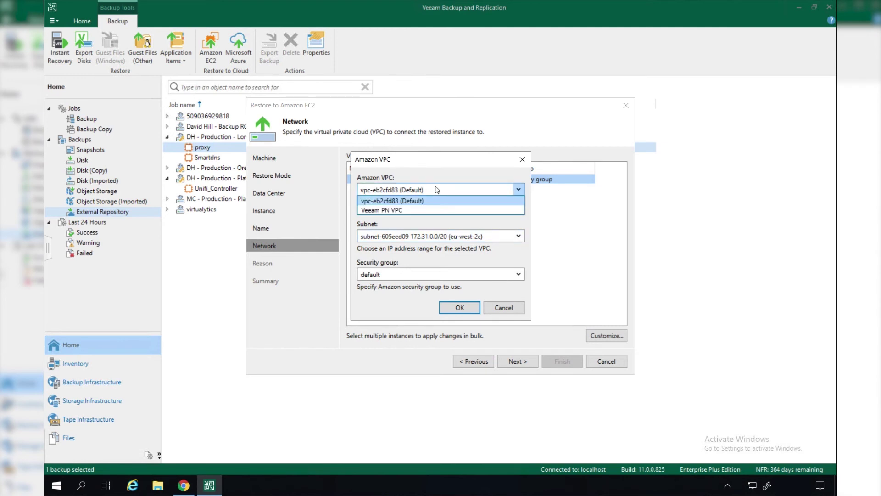
{"action": "left_click", "coordinate": [437, 190]}
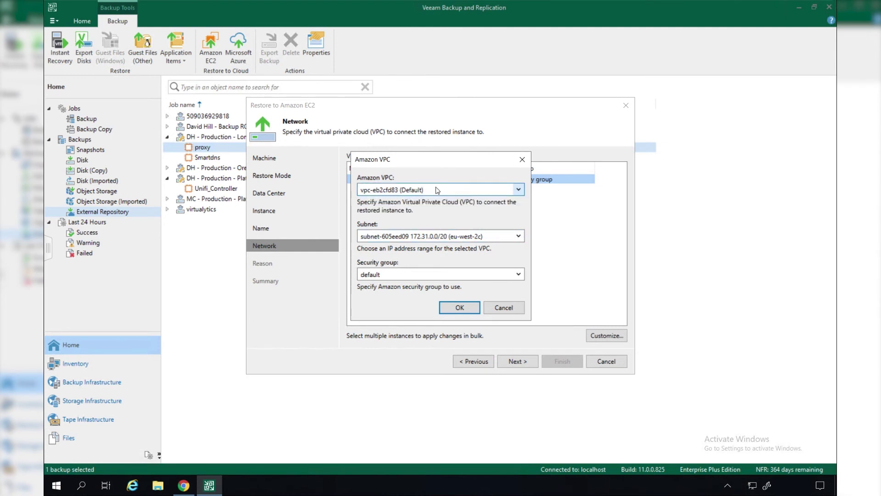
{"action": "left_click", "coordinate": [454, 274]}
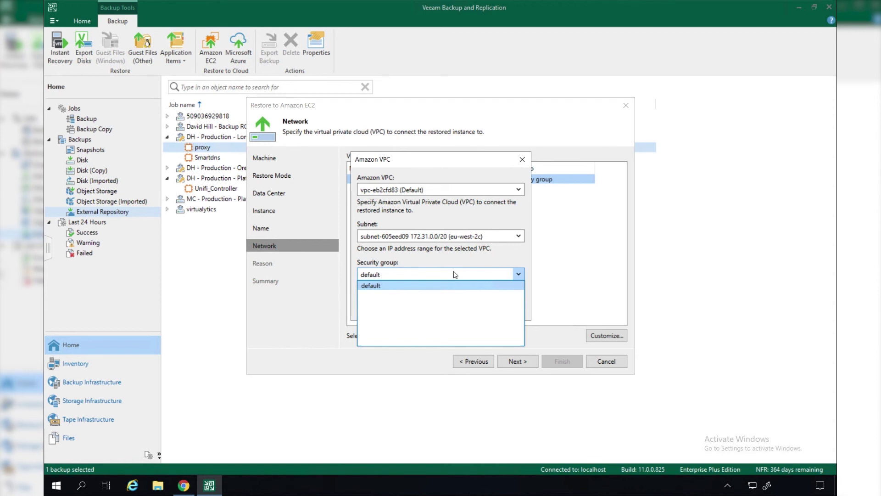
{"action": "left_click", "coordinate": [456, 274]}
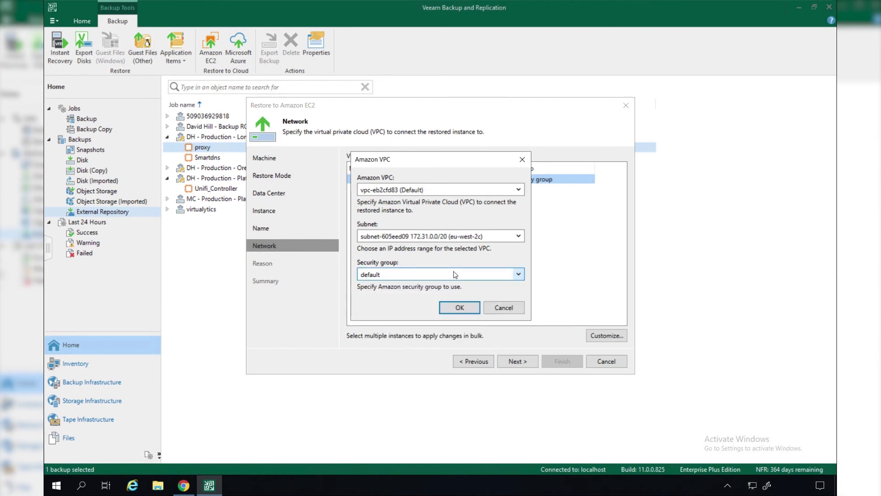
{"action": "left_click", "coordinate": [467, 310]}
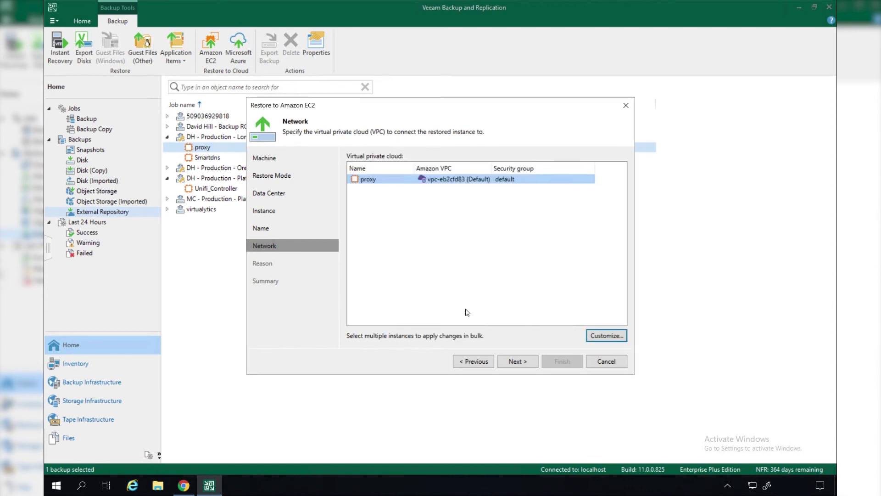
{"action": "left_click", "coordinate": [517, 361]}
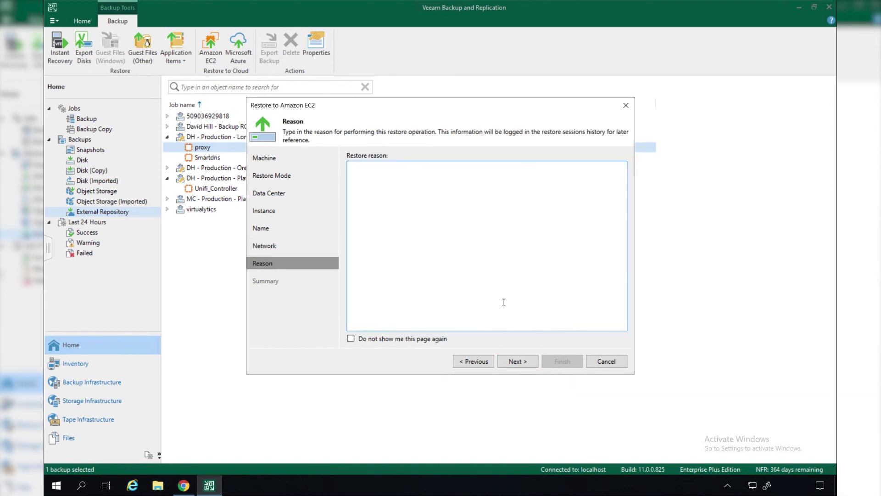
Give 'demo restore' as the reason, run the EC2 restore, and close the session log.
{"action": "type", "text": "demo restore"}
{"action": "left_click", "coordinate": [518, 361]}
{"action": "left_click", "coordinate": [569, 365]}
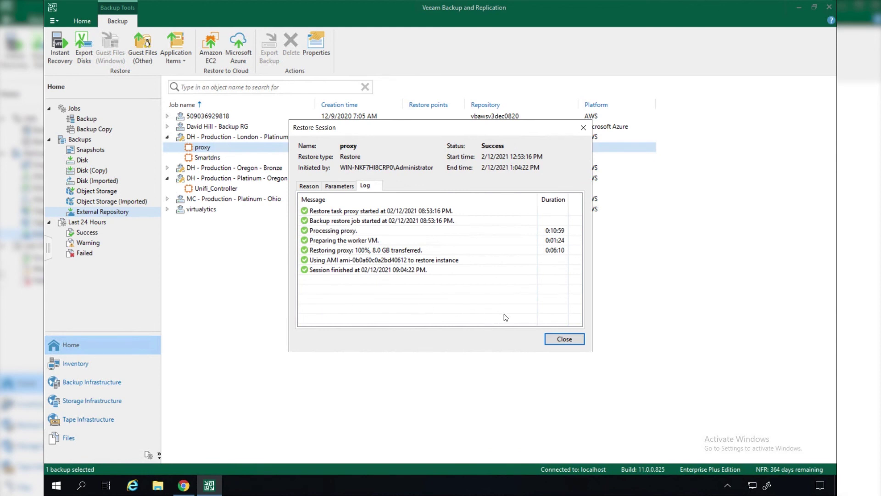
{"action": "left_click", "coordinate": [564, 340]}
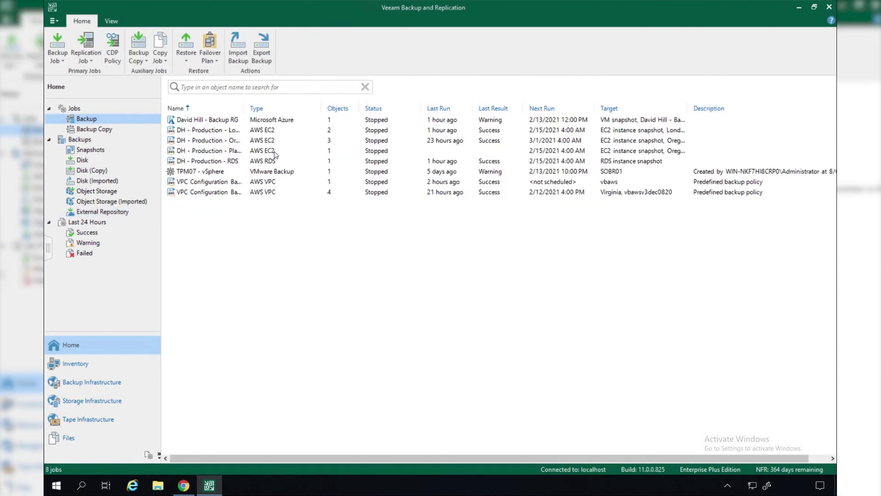